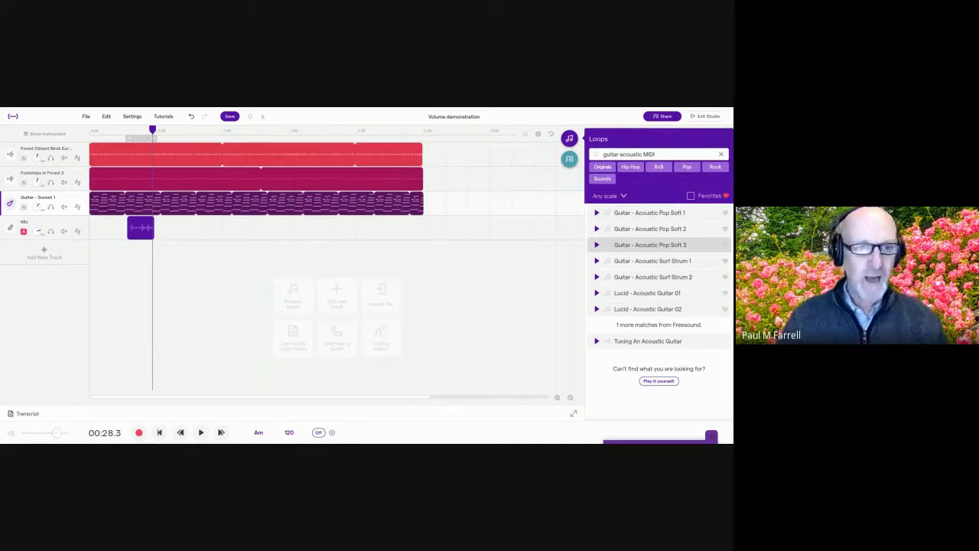
# Play the mix from about 16 seconds through the end of the Mic clip, stop, and return to the beginning
pyautogui.moveTo(153, 131); pyautogui.dragTo(124, 132)
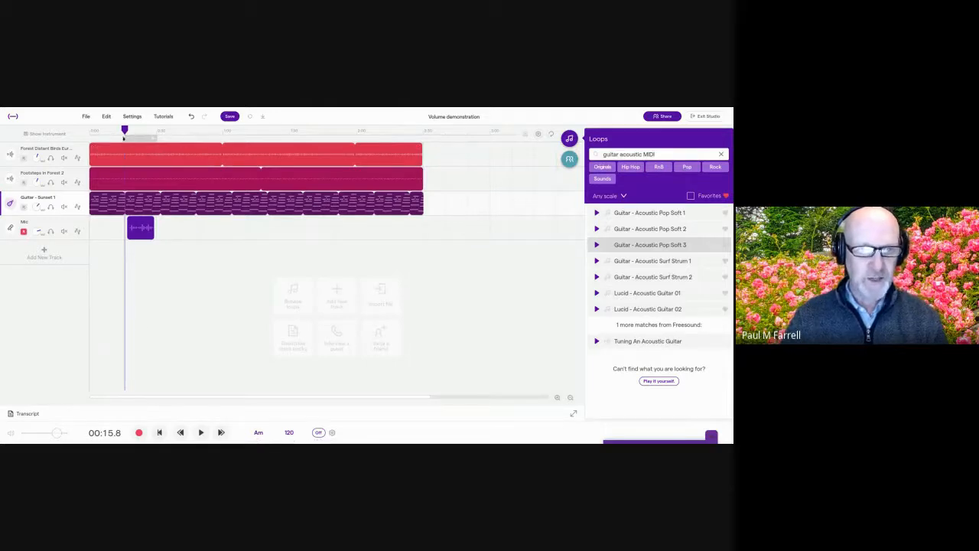
pyautogui.click(126, 131)
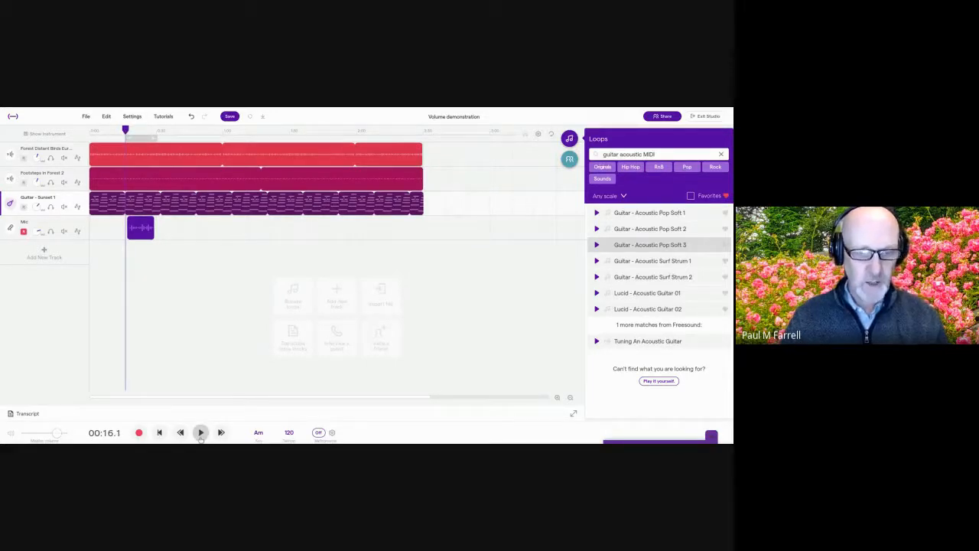
pyautogui.click(201, 433)
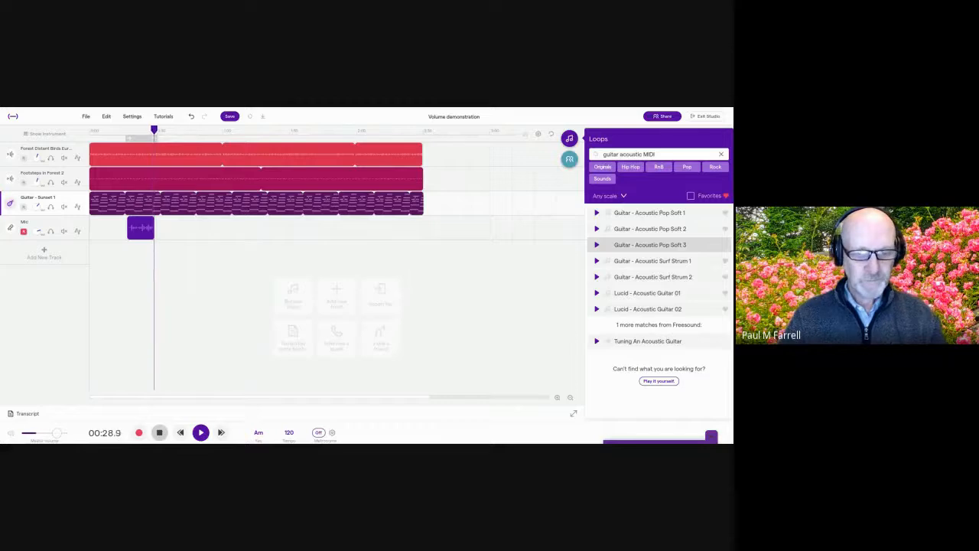
pyautogui.click(160, 432)
pyautogui.click(159, 432)
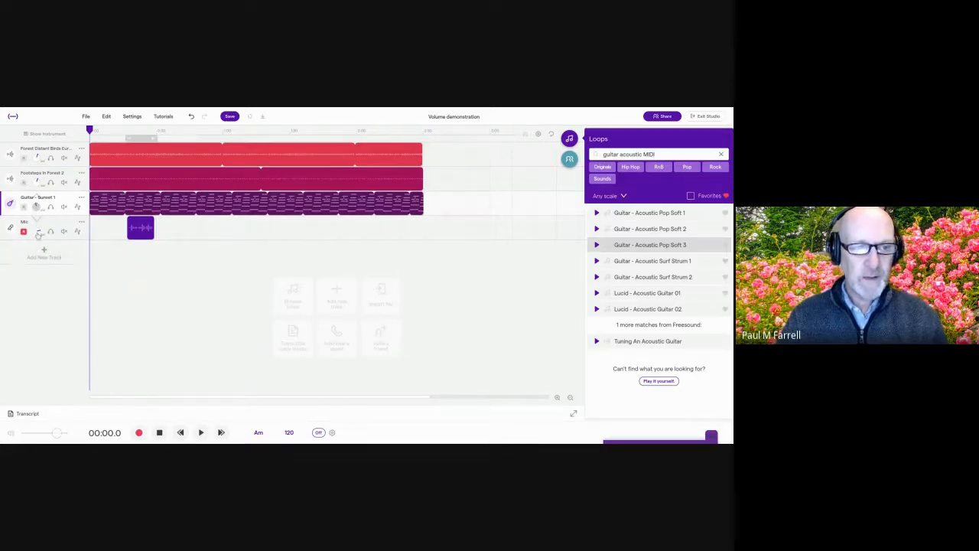
# Play the mix from about 20 seconds over the Mic clip to hear the voice against the guitar, and stop
pyautogui.moveTo(89, 130); pyautogui.dragTo(135, 130)
pyautogui.click(201, 433)
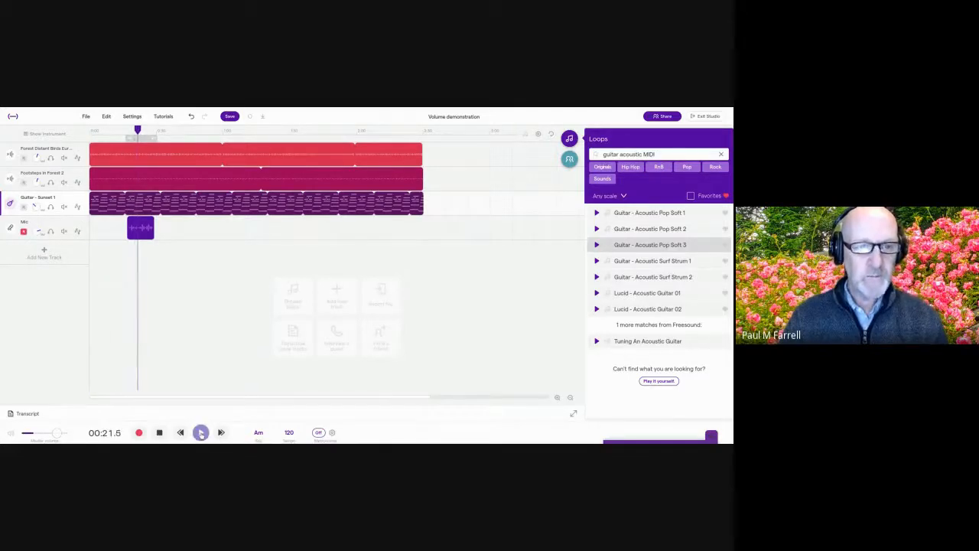
pyautogui.click(159, 433)
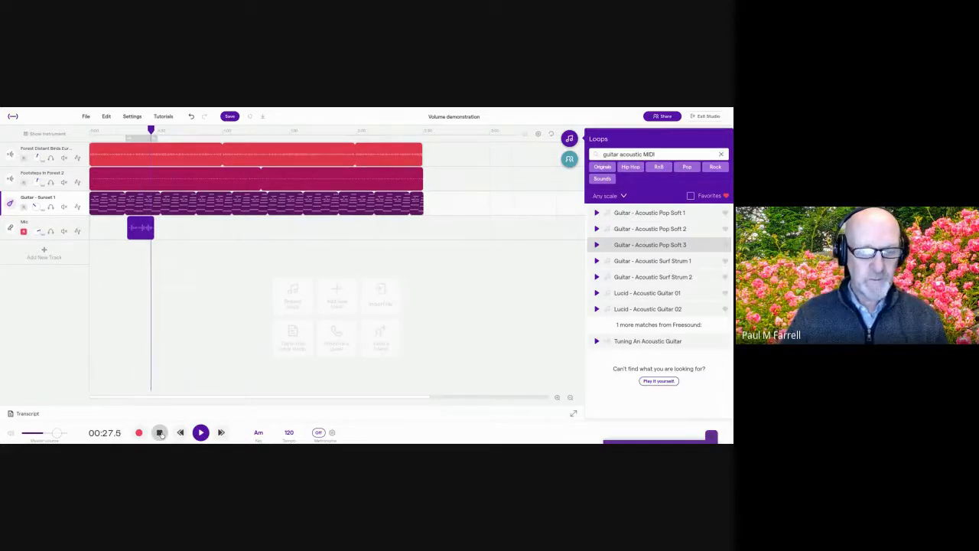
pyautogui.click(159, 433)
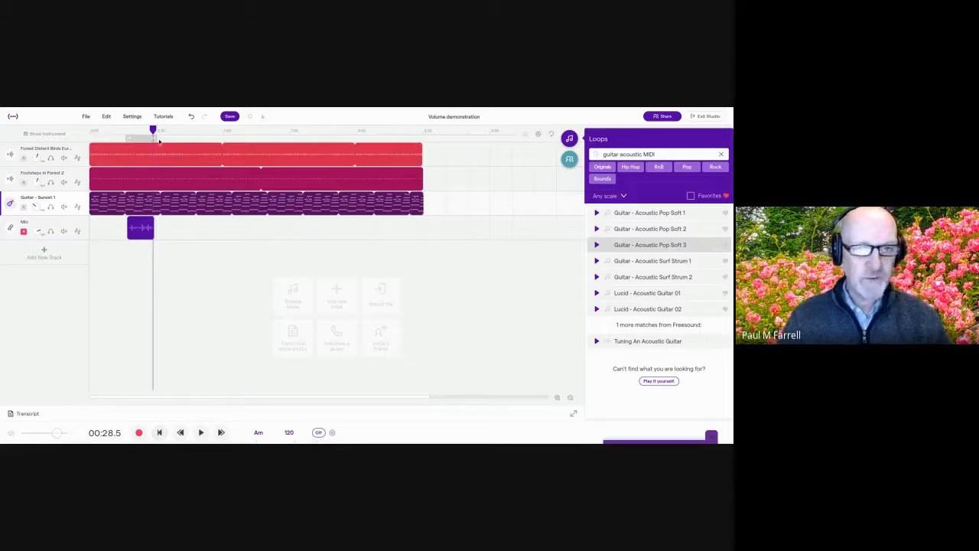
# Move the playhead to the start of the Mic clip and add Volume automation to the Guitar - Sunset 1 track
pyautogui.moveTo(153, 131); pyautogui.dragTo(127, 130)
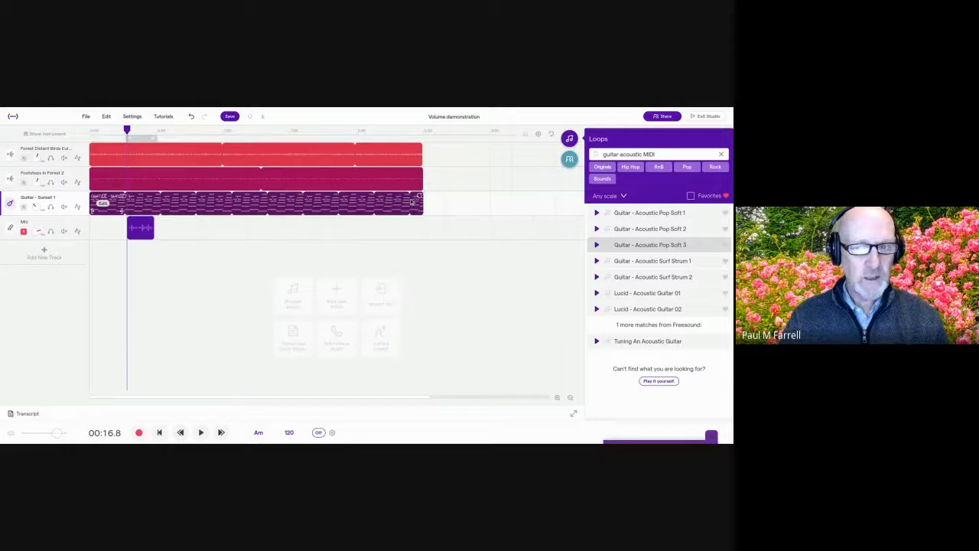
pyautogui.click(77, 207)
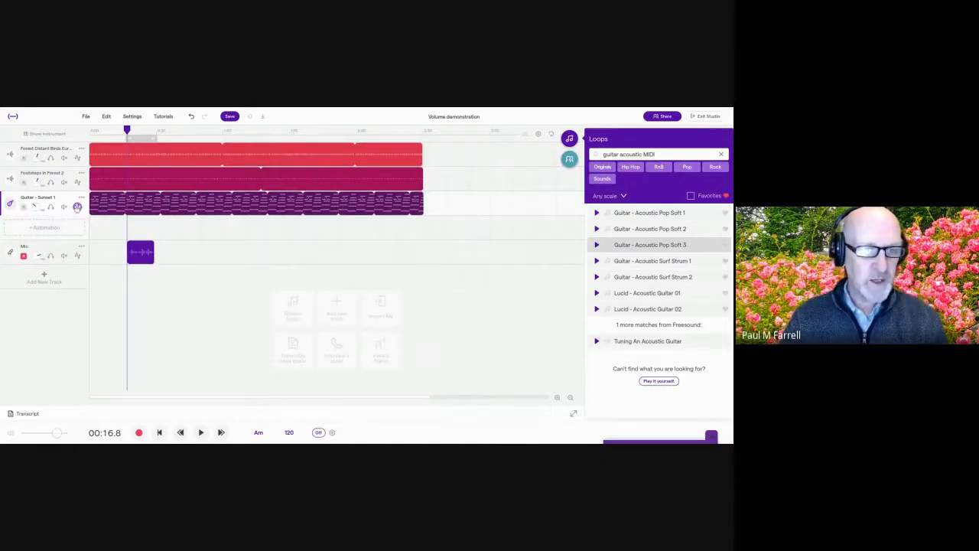
pyautogui.click(46, 228)
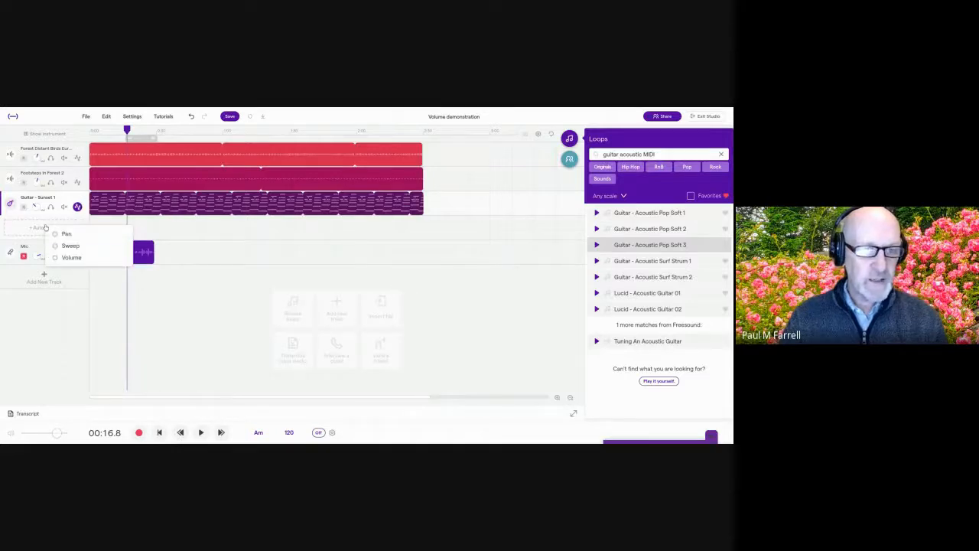
pyautogui.click(67, 258)
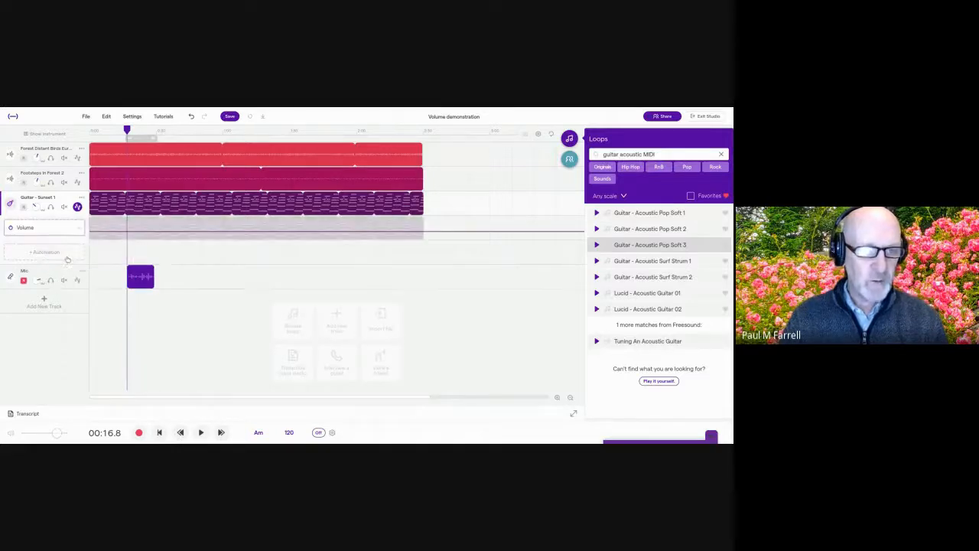
# Shape the guitar's volume automation to be raised before the Mic clip, dip beneath it, and rise again after it
pyautogui.click(123, 231)
pyautogui.moveTo(123, 232); pyautogui.dragTo(122, 225)
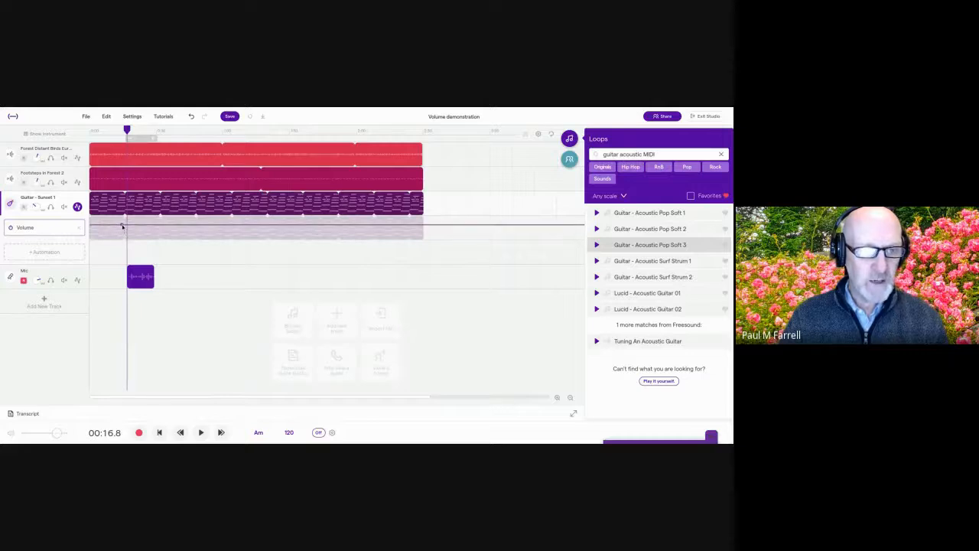
pyautogui.click(128, 226)
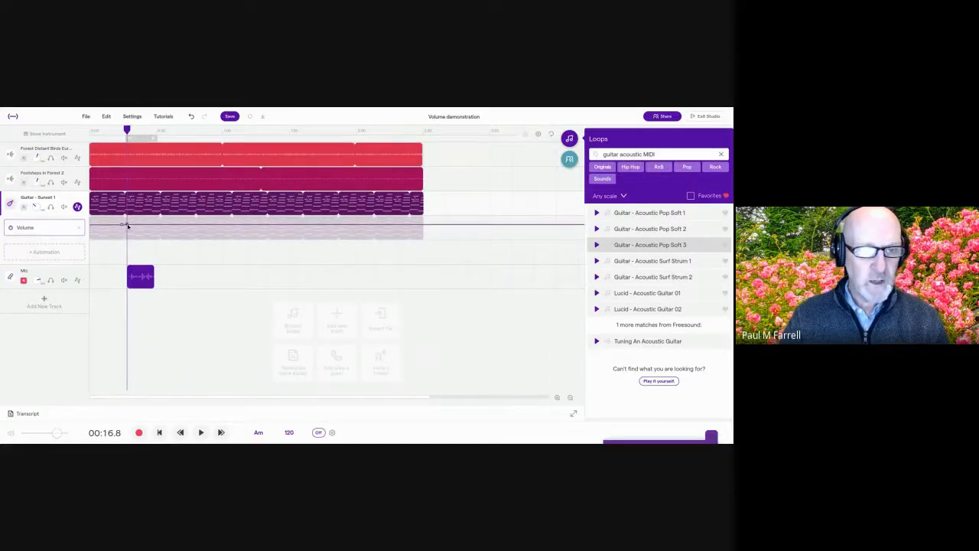
pyautogui.moveTo(127, 226); pyautogui.dragTo(128, 237)
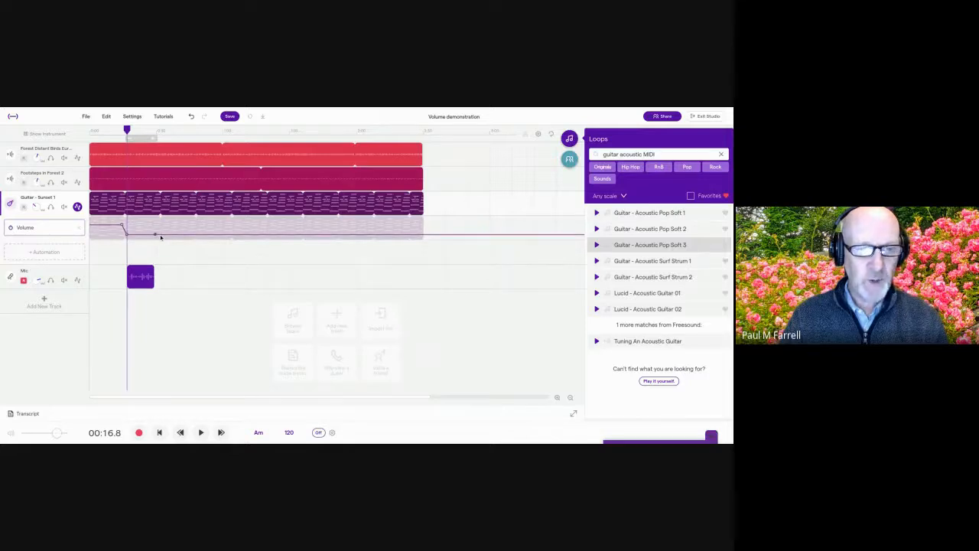
pyautogui.moveTo(160, 237); pyautogui.dragTo(162, 223)
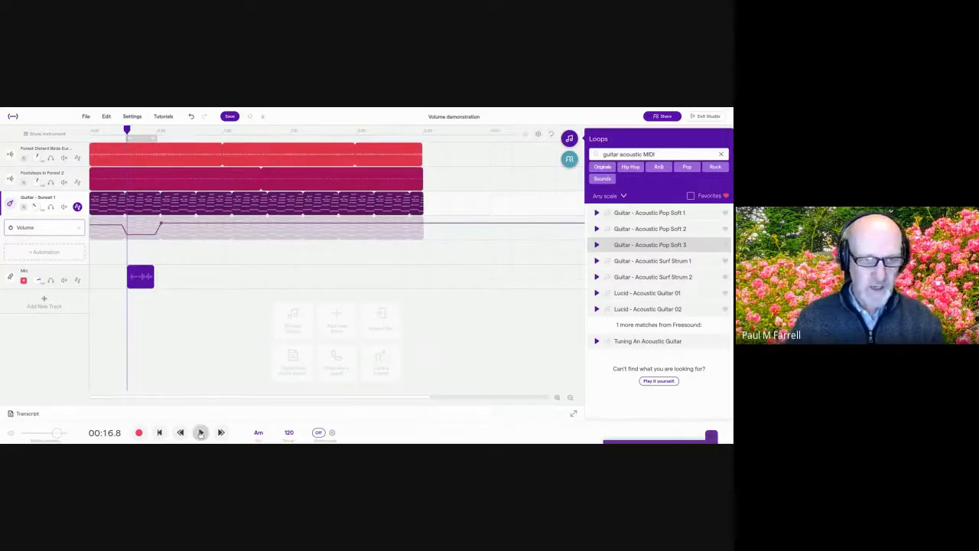
# Play the mix from about 13 seconds to past the Mic clip to hear the guitar's volume dip, and stop
pyautogui.moveTo(127, 131); pyautogui.dragTo(119, 132)
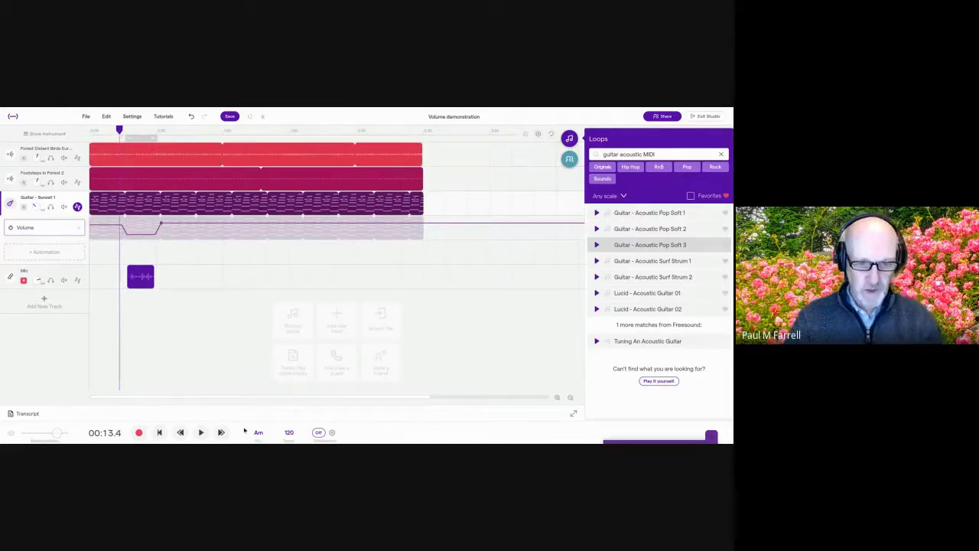
pyautogui.click(201, 433)
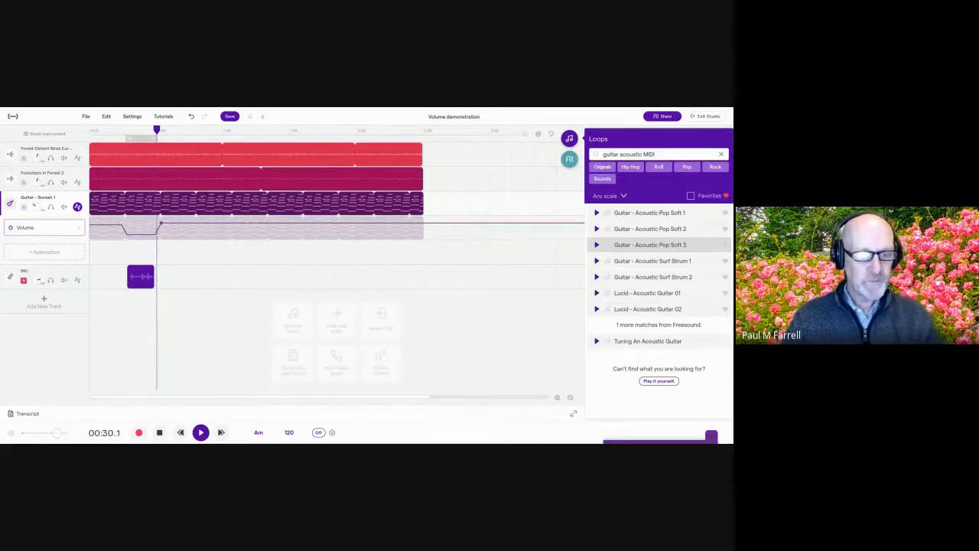
pyautogui.click(159, 433)
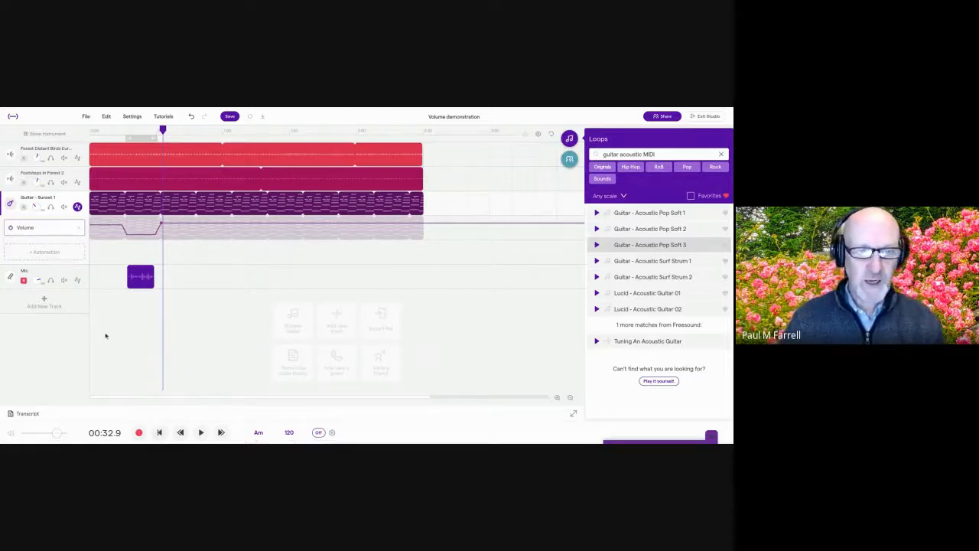
# Add further dips and rises to the guitar's volume automation between about 0:55 and 1:40
pyautogui.click(214, 224)
pyautogui.moveTo(227, 225); pyautogui.dragTo(297, 235)
pyautogui.click(312, 234)
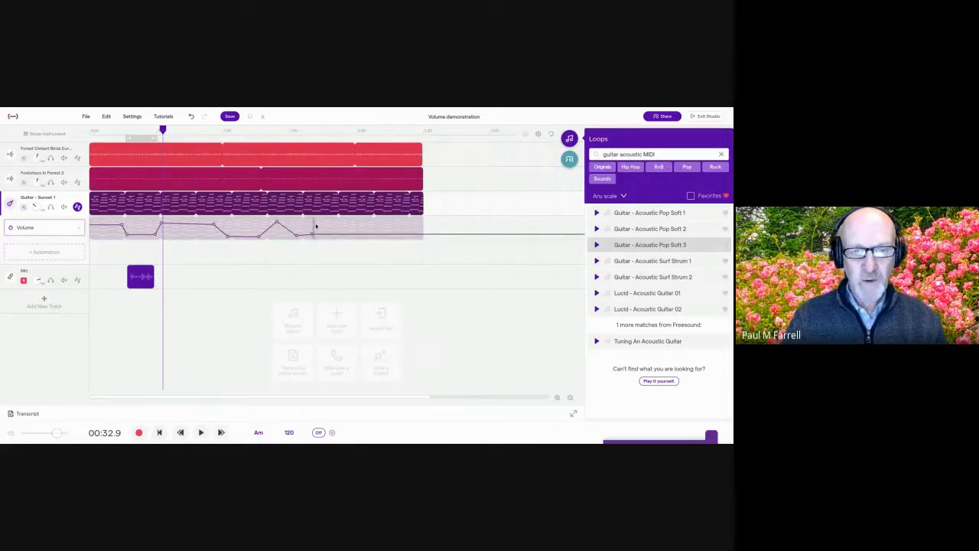
pyautogui.moveTo(312, 236); pyautogui.dragTo(313, 223)
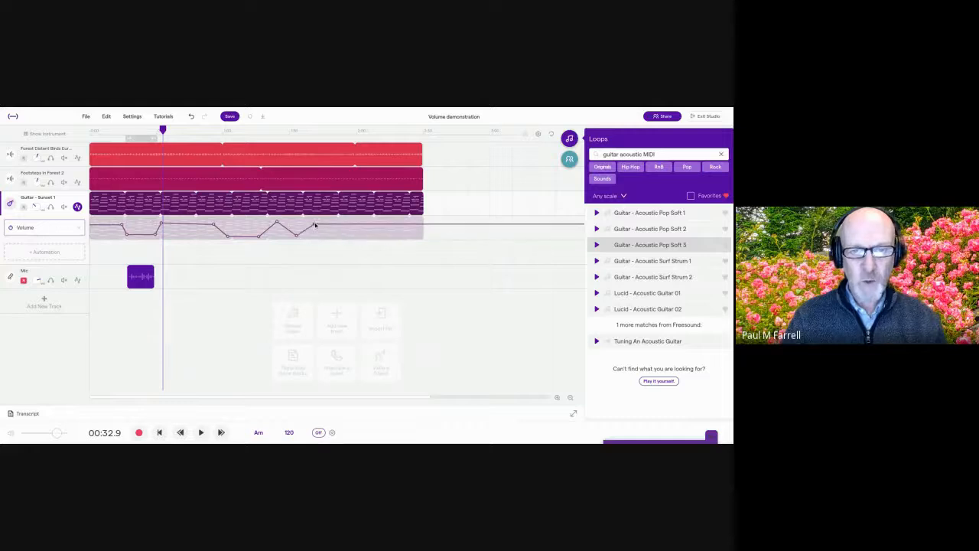
# Add Volume automation to the Footsteps in Forest 2 track
pyautogui.click(78, 182)
pyautogui.click(75, 205)
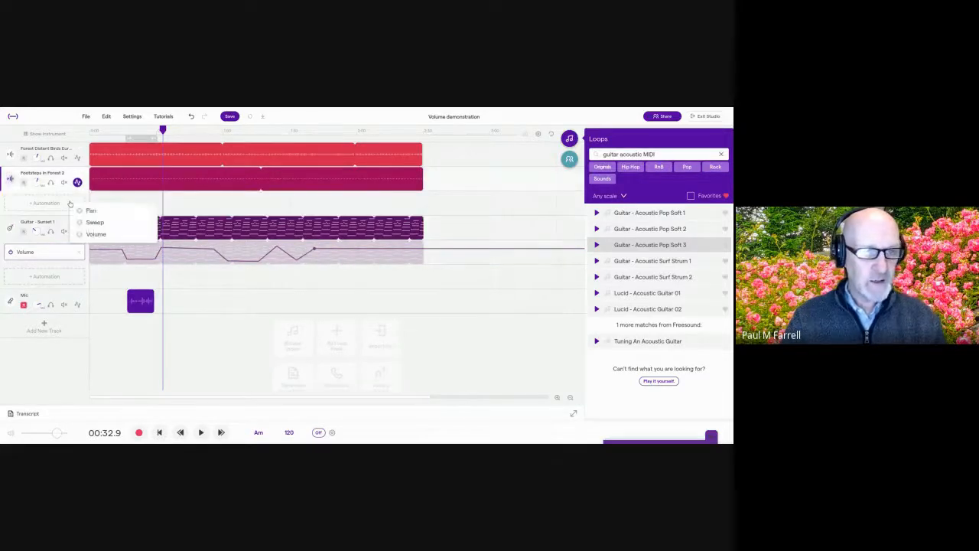
pyautogui.click(95, 235)
# Shape the footsteps volume automation with a rise near 1:27, a dip near 1:50 and a rise near 2:07
pyautogui.click(226, 201)
pyautogui.moveTo(278, 204); pyautogui.dragTo(335, 214)
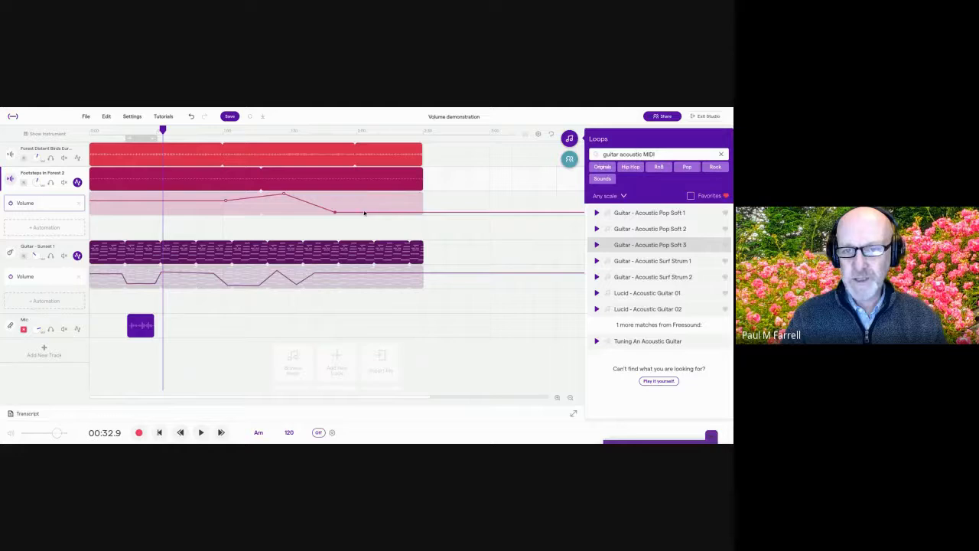
pyautogui.click(365, 212)
pyautogui.moveTo(365, 214); pyautogui.dragTo(371, 197)
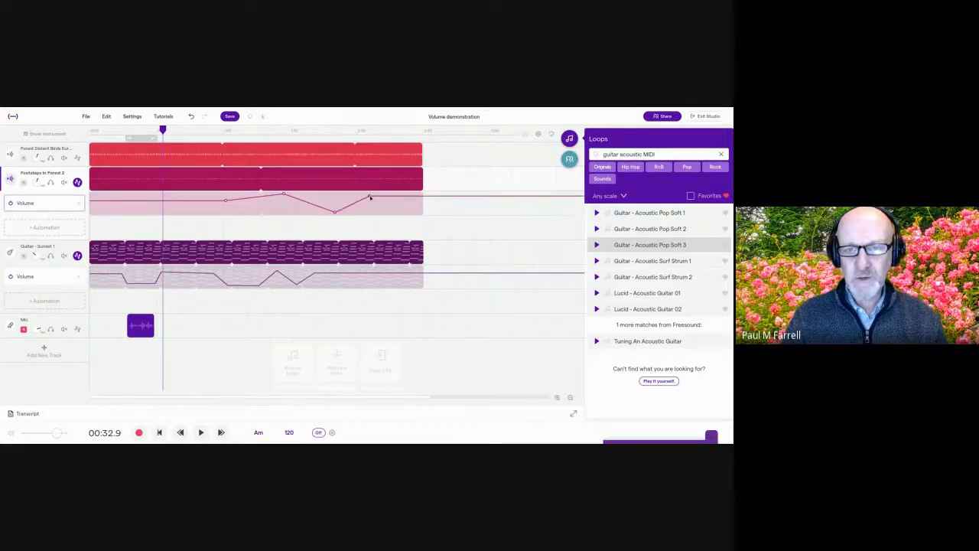
# Try a volume drop near the end of the footsteps automation, and raise the guitar's volume automation at about 2:18
pyautogui.click(400, 198)
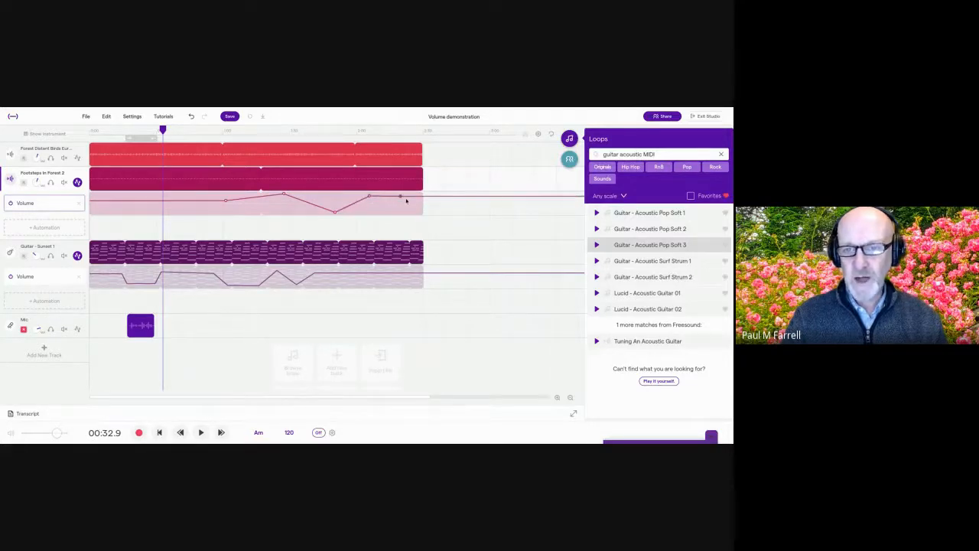
pyautogui.click(414, 197)
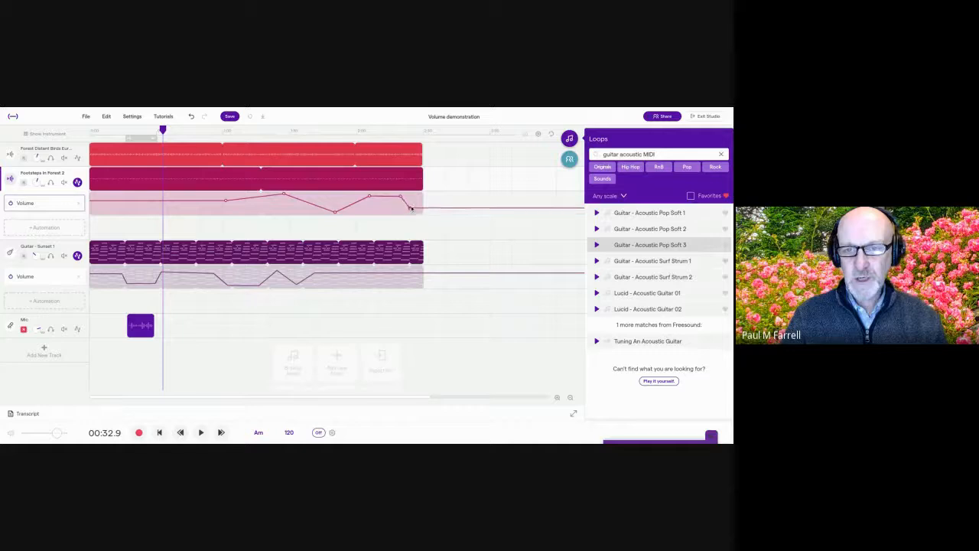
pyautogui.moveTo(397, 274); pyautogui.dragTo(395, 267)
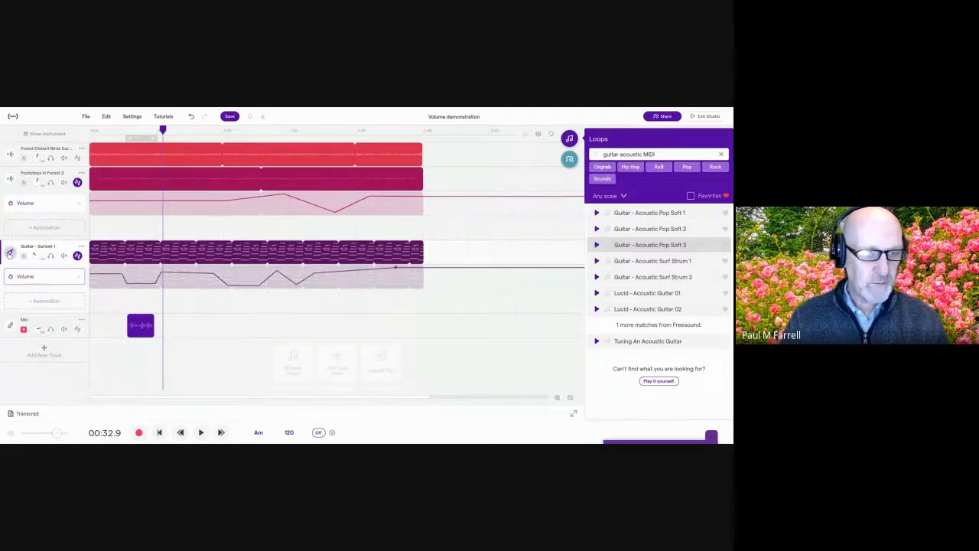
# Open the guitar track's piano roll and use the velocity tool to lower the first high note's velocity in the first loop
pyautogui.click(10, 253)
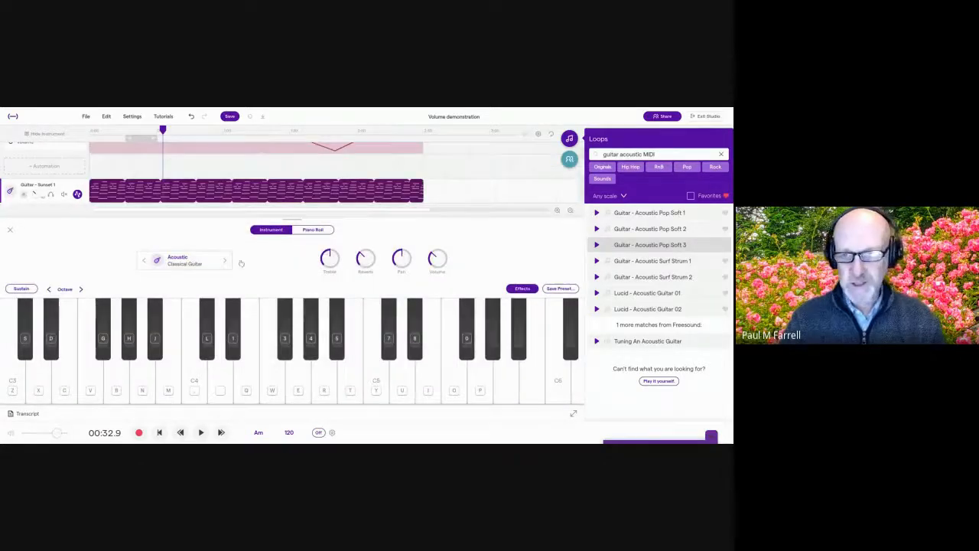
pyautogui.click(313, 229)
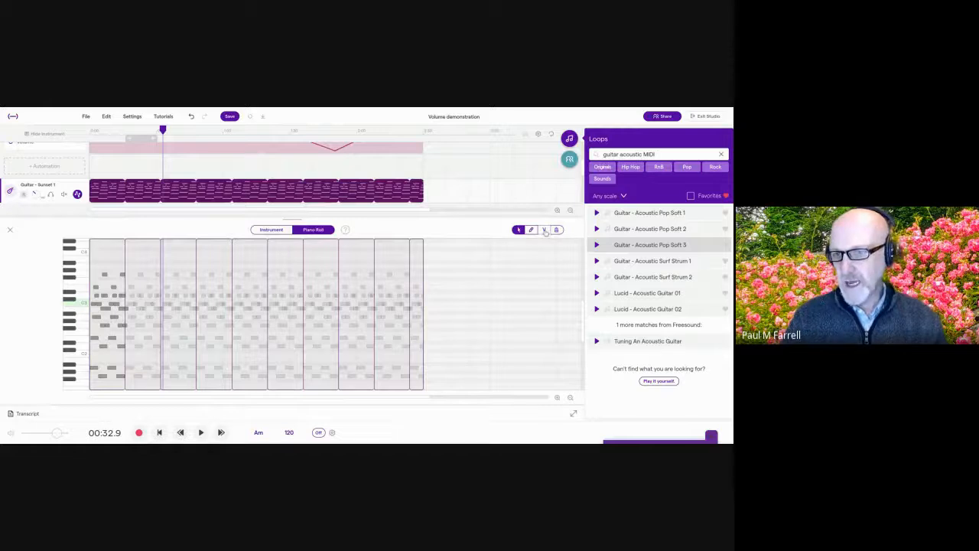
pyautogui.click(544, 230)
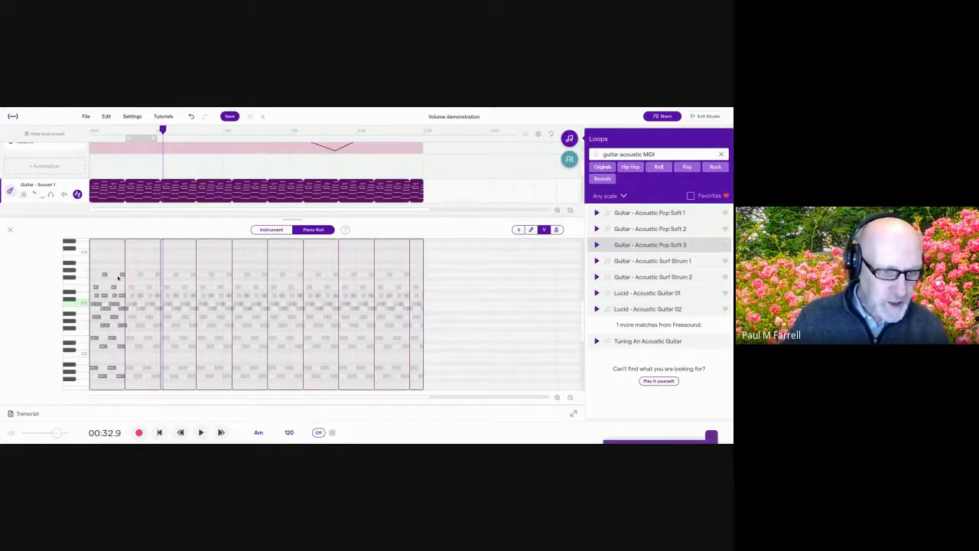
pyautogui.moveTo(105, 276)
pyautogui.mouseDown()
pyautogui.moveTo(105, 294)
pyautogui.moveTo(105, 264)
pyautogui.moveTo(103, 299)
pyautogui.moveTo(103, 287)
pyautogui.mouseUp()
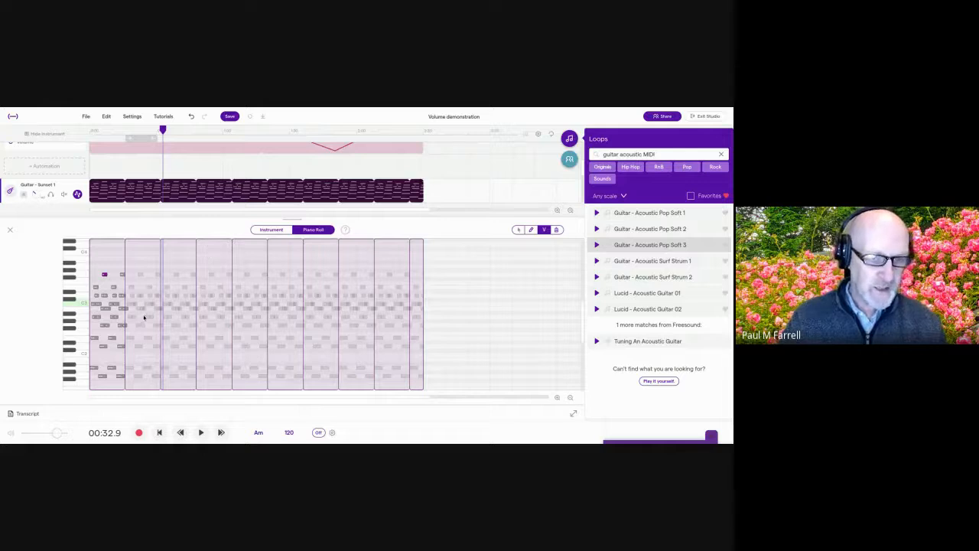
# Examine the velocities of the individual notes in the guitar's first loop at a closer zoom in the piano roll
pyautogui.click(557, 398)
pyautogui.click(557, 397)
pyautogui.click(557, 398)
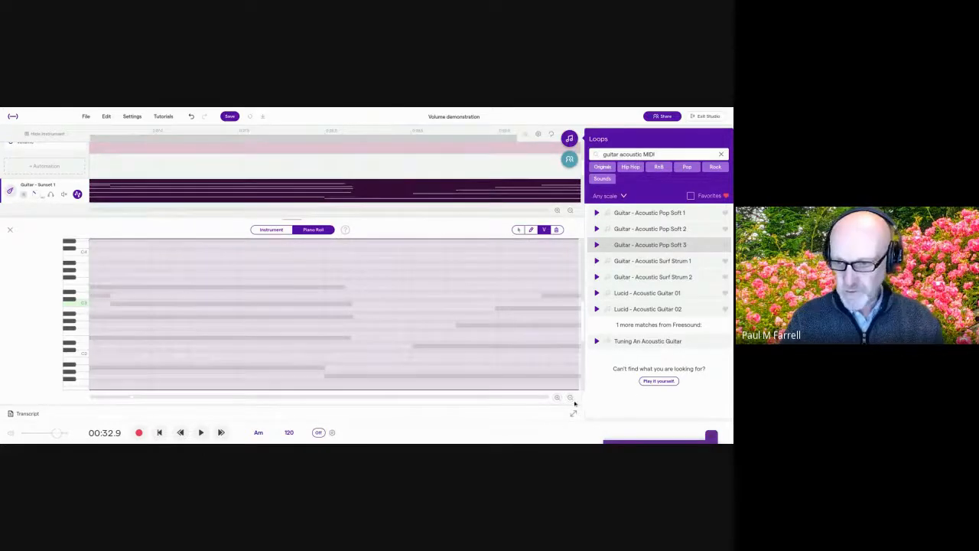
pyautogui.click(570, 398)
pyautogui.click(570, 398)
pyautogui.click(570, 398)
pyautogui.click(570, 398)
pyautogui.click(570, 398)
pyautogui.click(570, 398)
pyautogui.click(570, 398)
pyautogui.click(570, 397)
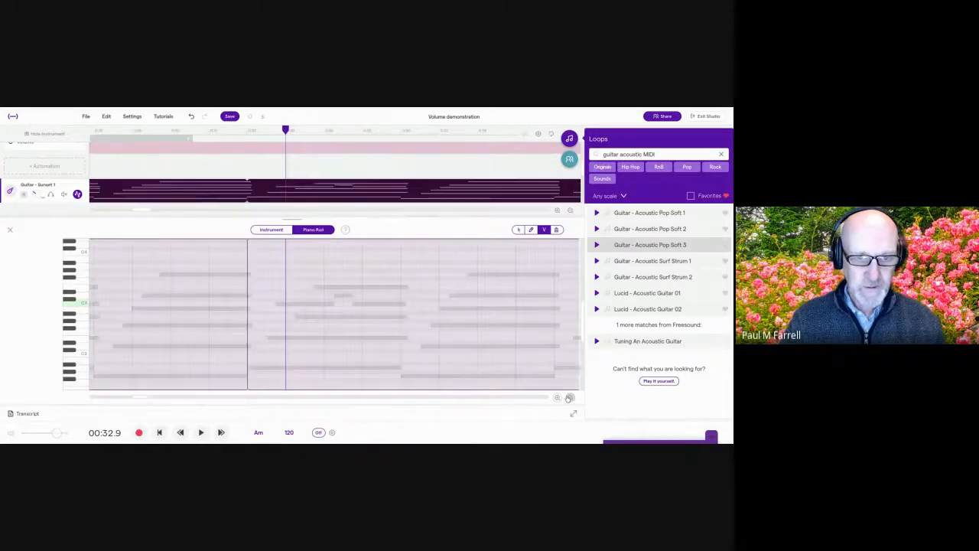
pyautogui.click(557, 398)
pyautogui.moveTo(273, 319); pyautogui.dragTo(206, 260)
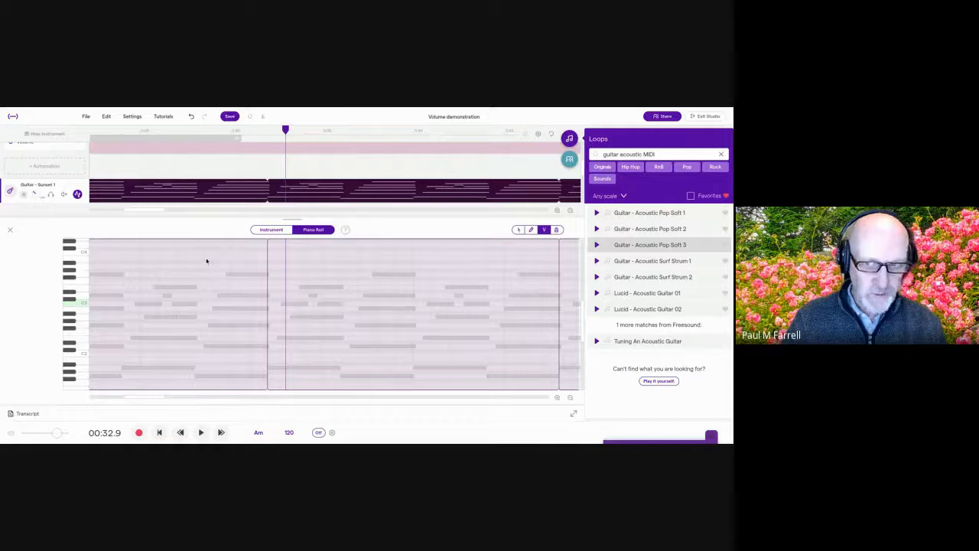
pyautogui.click(548, 234)
pyautogui.click(433, 252)
pyautogui.click(298, 283)
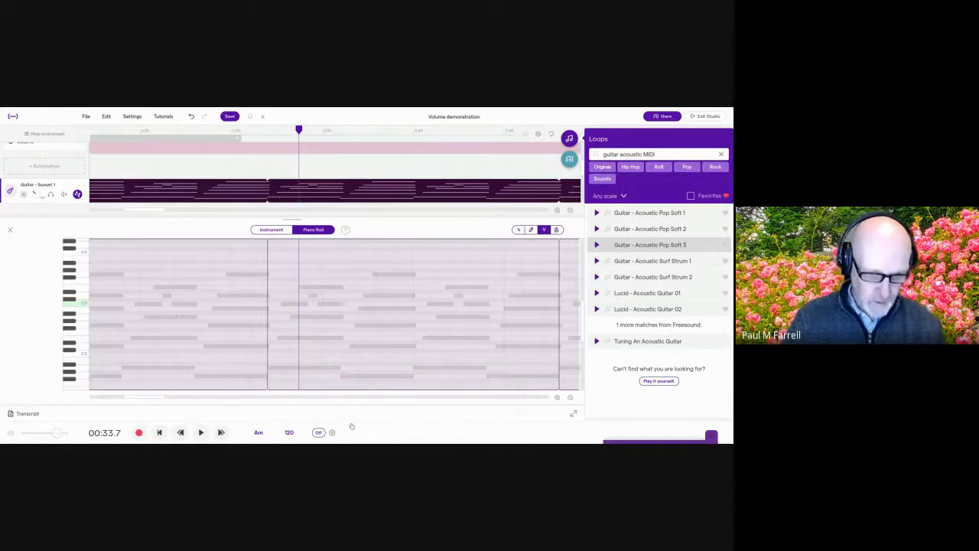
pyautogui.moveTo(148, 398); pyautogui.dragTo(93, 392)
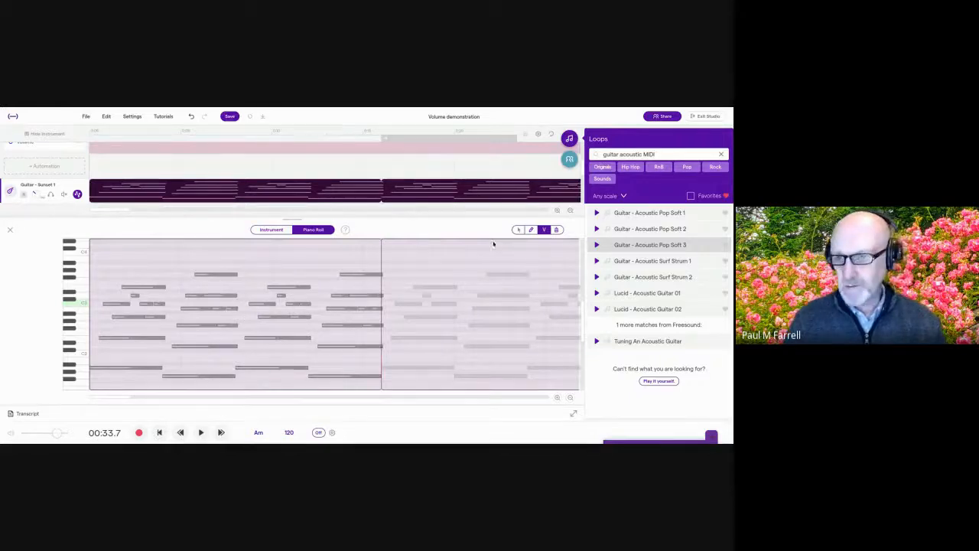
# Select the upper notes in the second half of the guitar's first loop, adjust their velocities together, and close the piano roll
pyautogui.moveTo(256, 254); pyautogui.dragTo(388, 337)
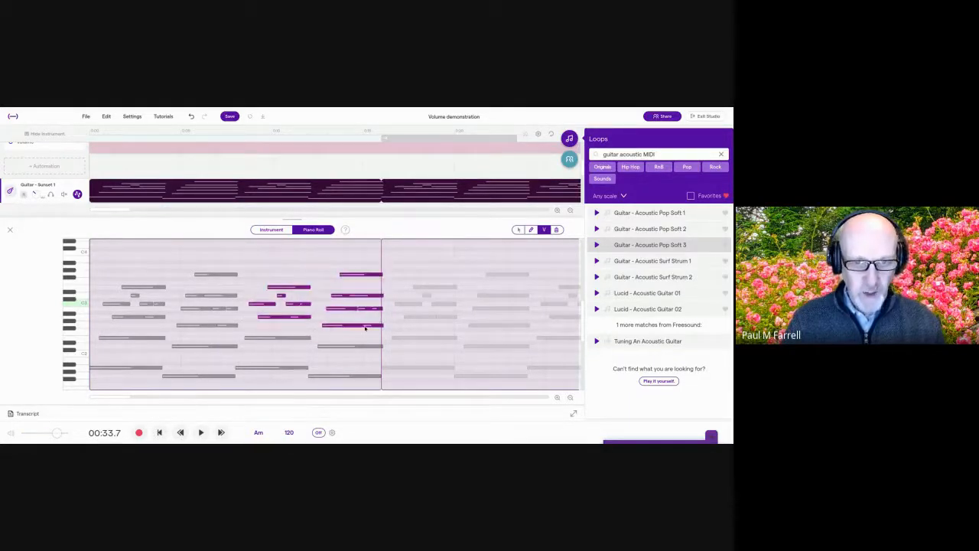
pyautogui.moveTo(353, 298); pyautogui.dragTo(353, 310)
pyautogui.moveTo(387, 339); pyautogui.dragTo(250, 255)
pyautogui.scroll(-1, 316, 298)
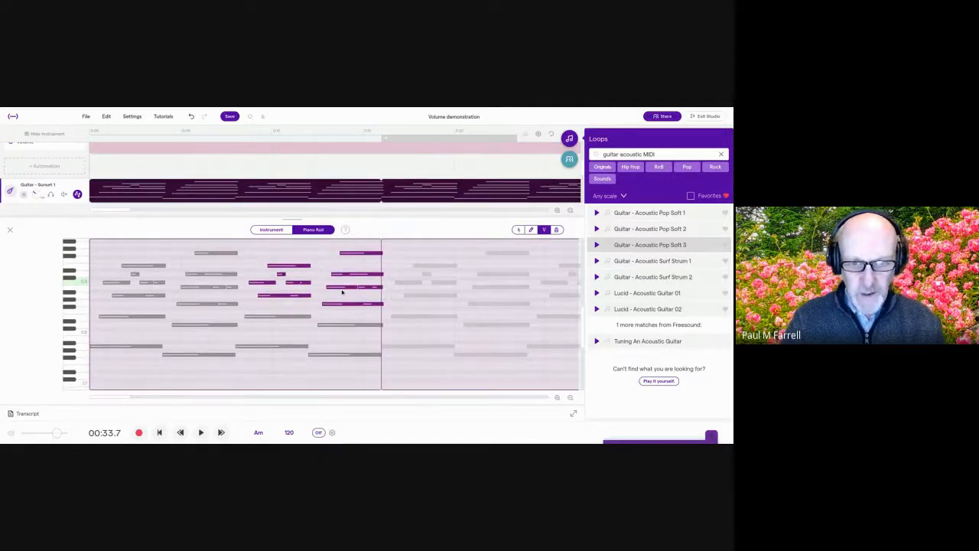
pyautogui.moveTo(339, 291); pyautogui.dragTo(338, 334)
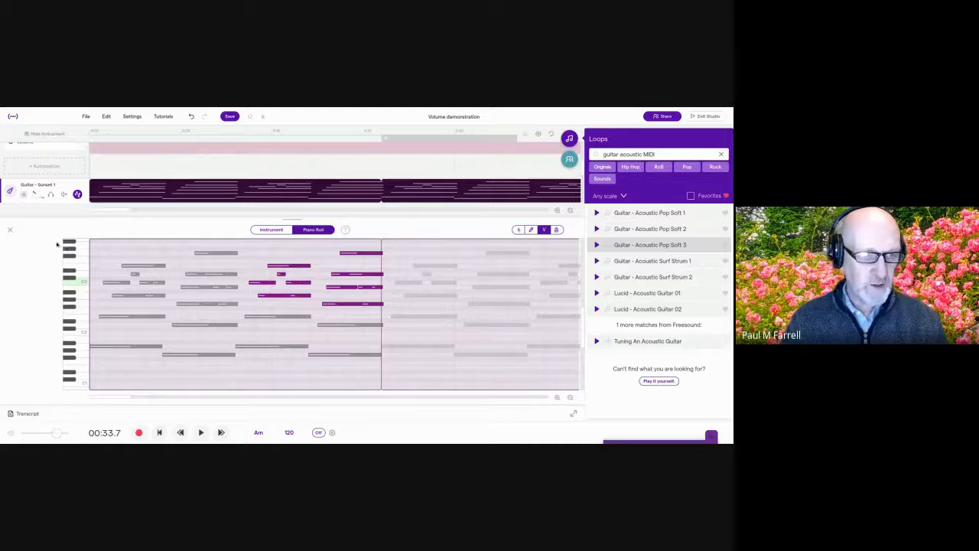
pyautogui.click(10, 230)
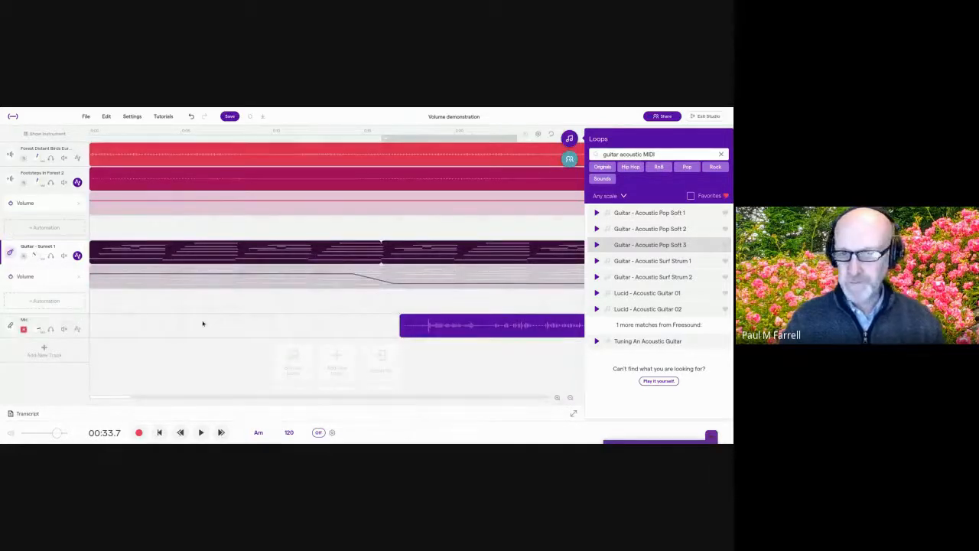
# Delete the volume automation from the guitar and footsteps tracks and hide both tracks' automation lanes
pyautogui.click(570, 398)
pyautogui.click(570, 398)
pyautogui.click(570, 399)
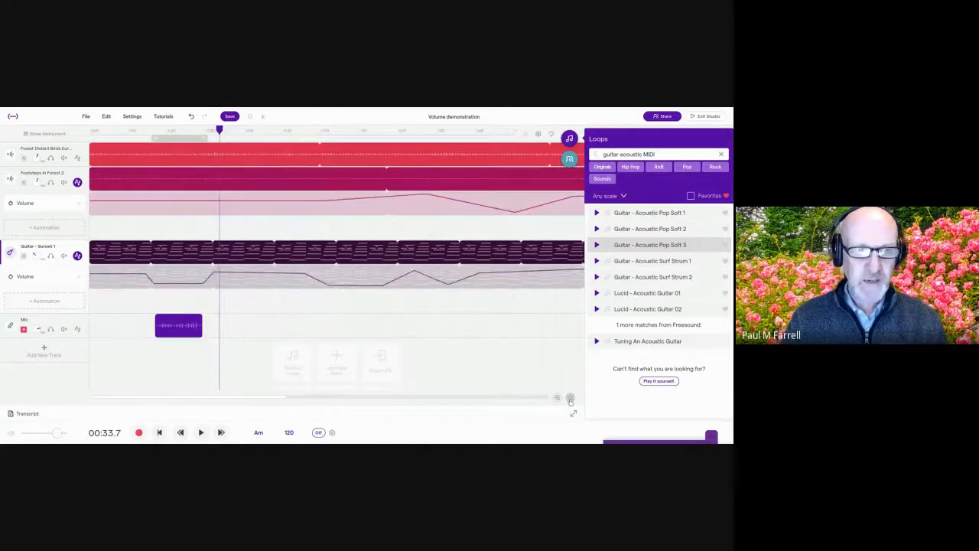
pyautogui.click(570, 398)
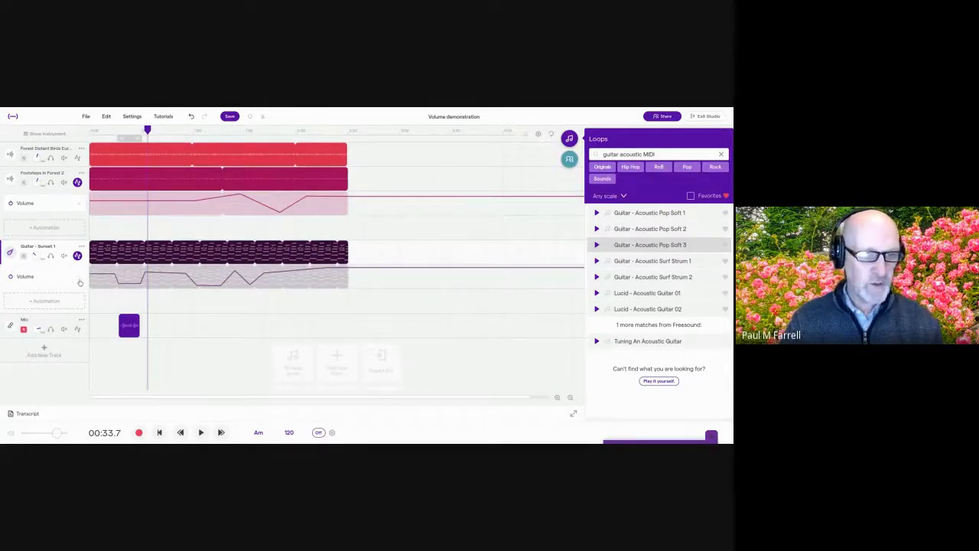
pyautogui.click(79, 277)
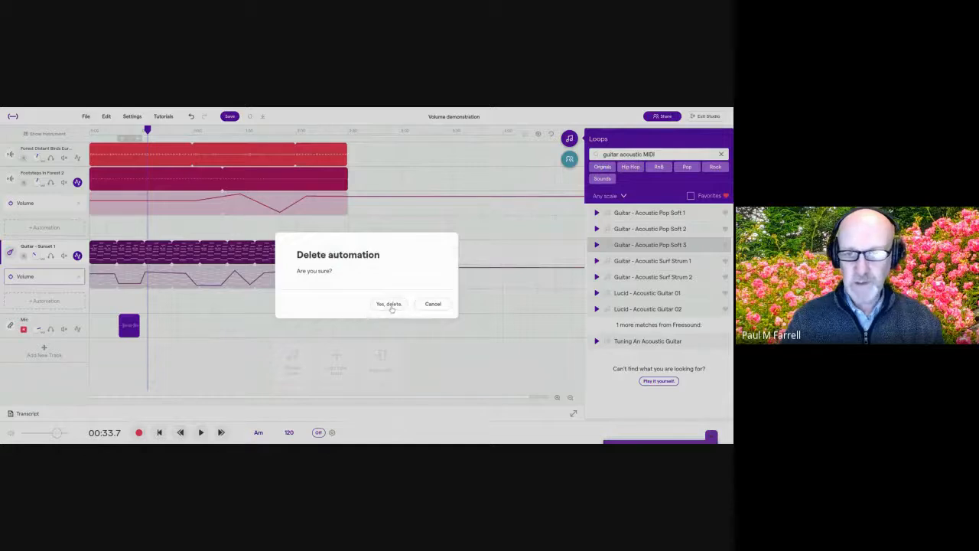
pyautogui.click(389, 303)
pyautogui.click(79, 203)
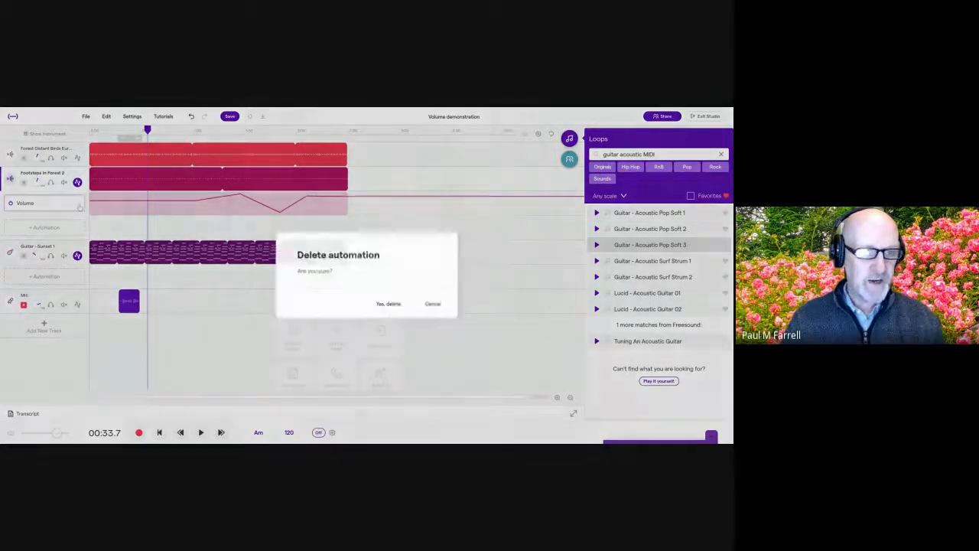
pyautogui.click(388, 304)
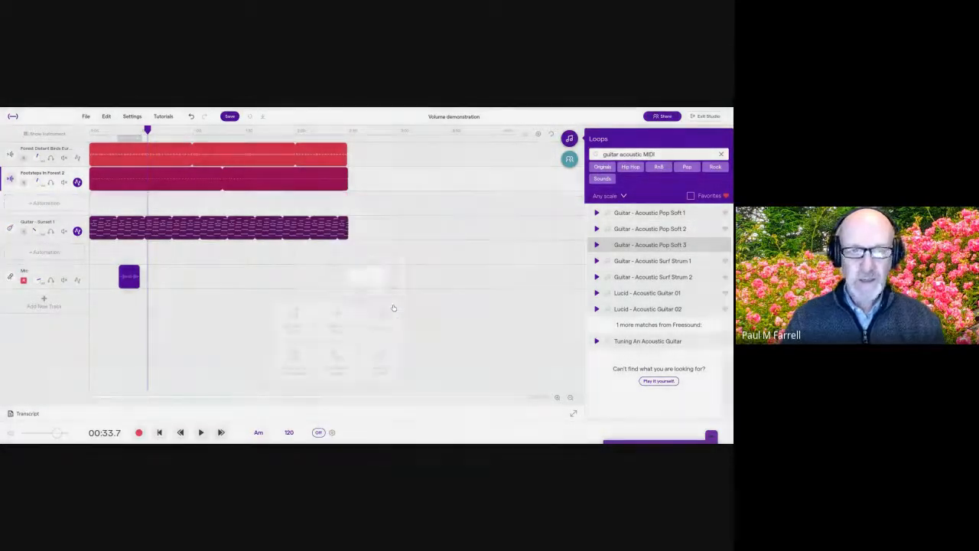
pyautogui.click(77, 182)
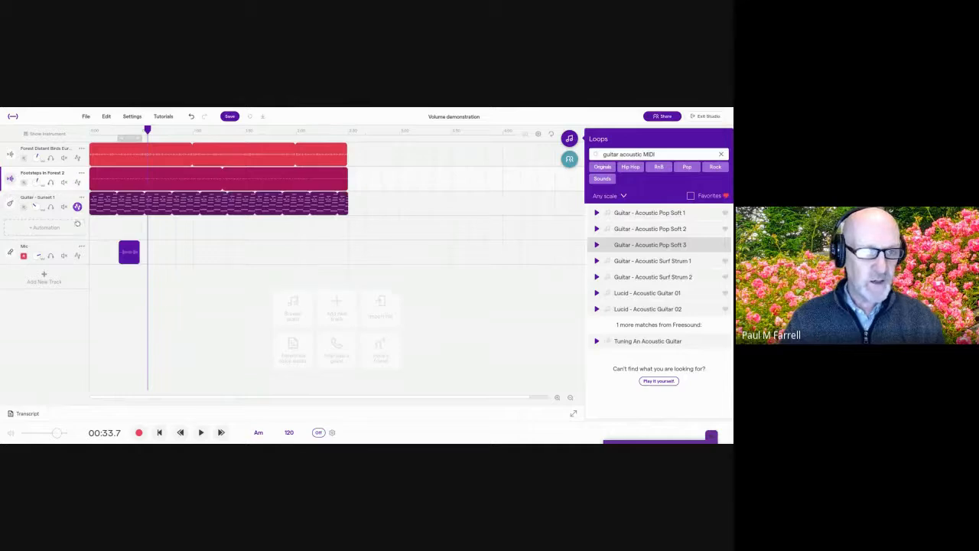
pyautogui.click(78, 207)
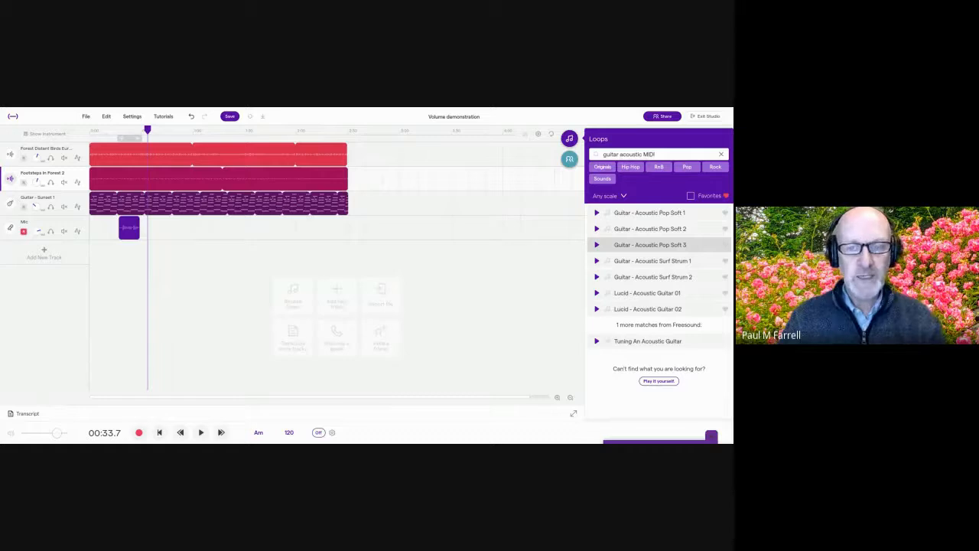
# Add a short fade-in and a longer fade-out to the forest birds and footsteps regions
pyautogui.click(344, 196)
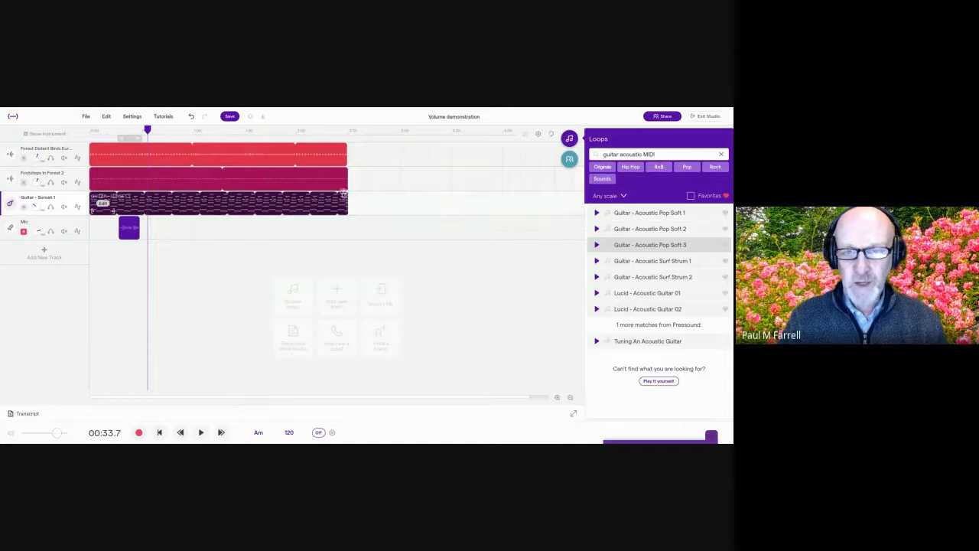
pyautogui.hotkey('ctrl', 'z')
pyautogui.click(362, 230)
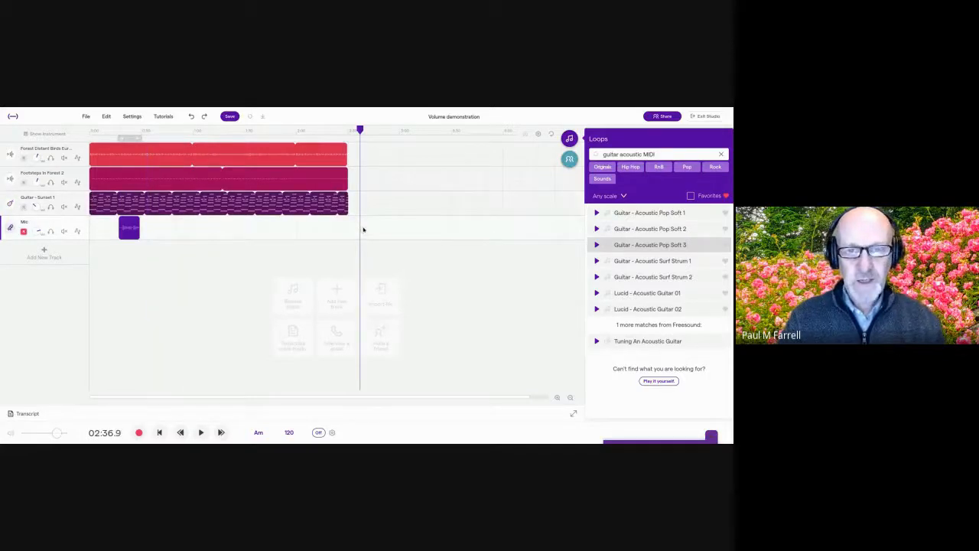
pyautogui.moveTo(357, 229); pyautogui.dragTo(316, 139)
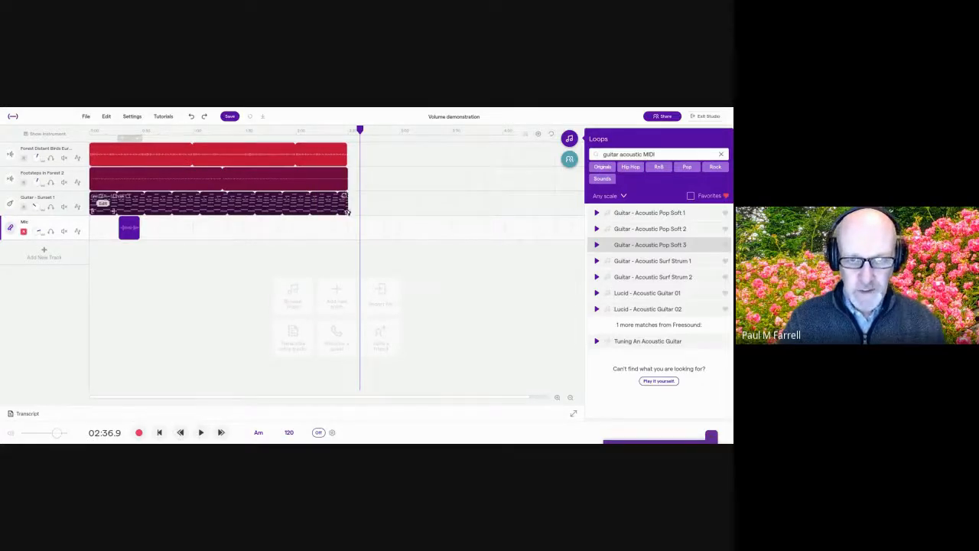
pyautogui.moveTo(352, 226); pyautogui.dragTo(285, 124)
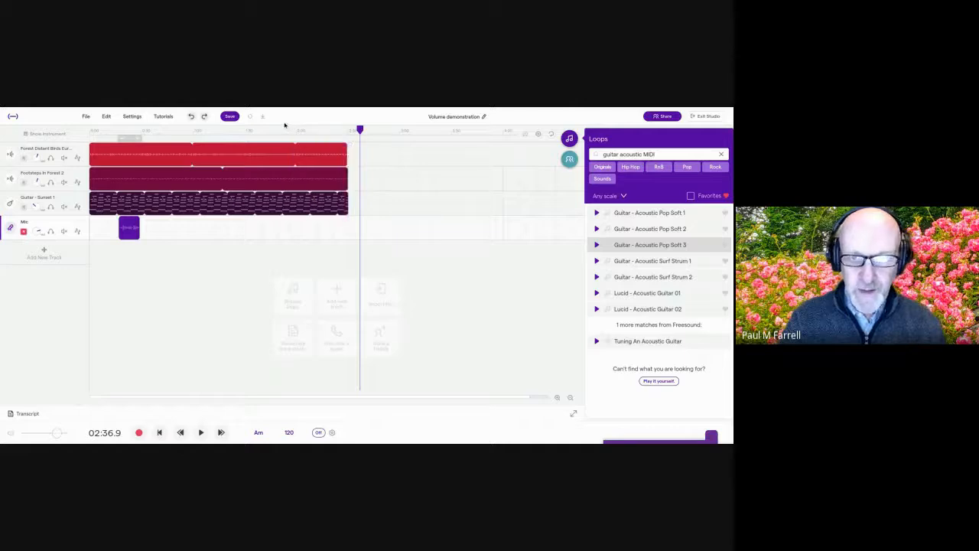
pyautogui.click(346, 194)
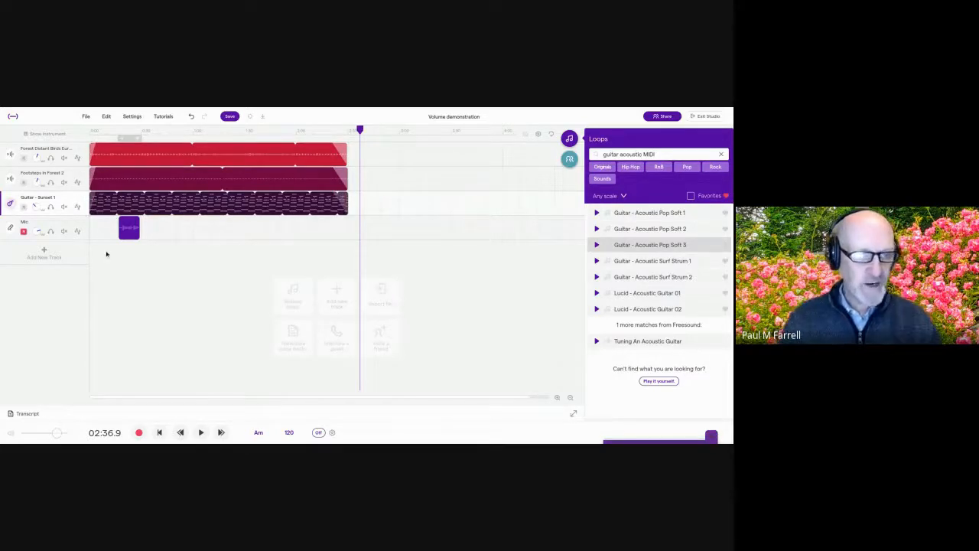
# Adjust the Mic track's volume, and add guitar volume automation with alternating rises and dips from about 0:13 to 1:11
pyautogui.moveTo(36, 233); pyautogui.dragTo(36, 273)
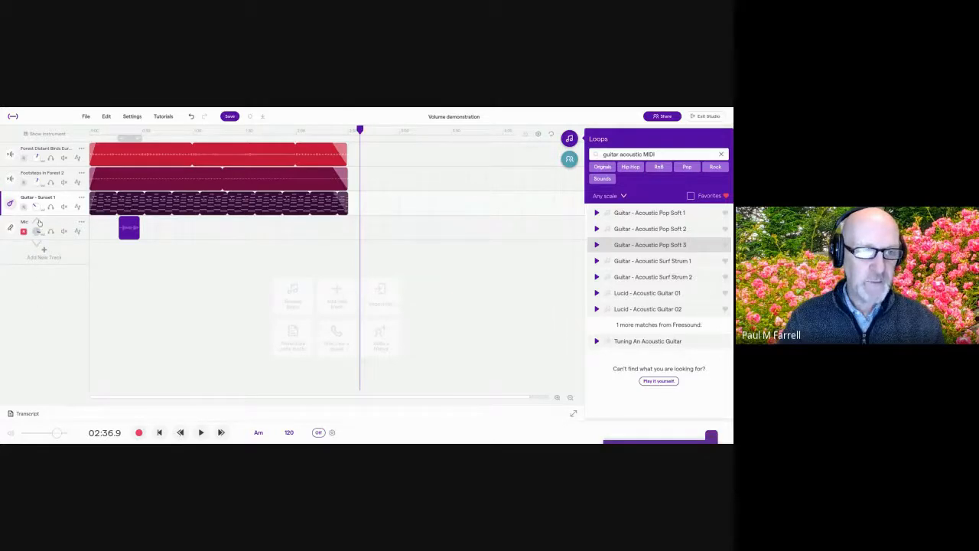
pyautogui.click(77, 207)
pyautogui.click(44, 227)
pyautogui.click(62, 257)
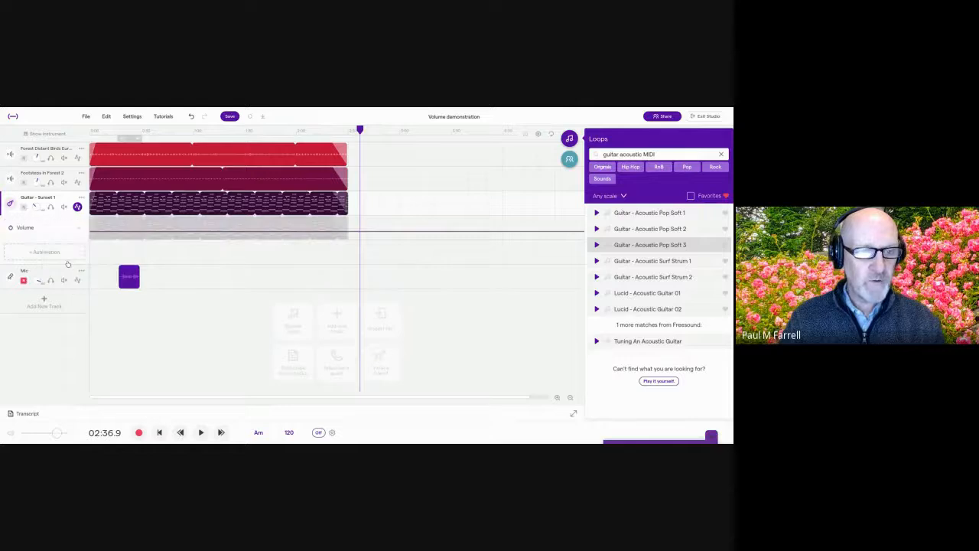
pyautogui.click(111, 229)
pyautogui.moveTo(127, 232); pyautogui.dragTo(211, 223)
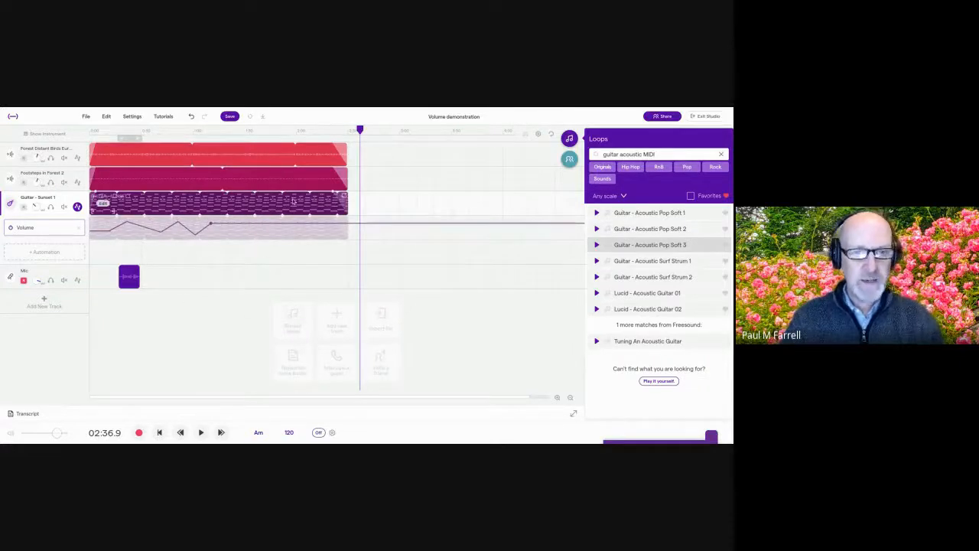
# Reopen the guitar's piano roll, adjust the velocity of the first high note in the first loop, and close the editor
pyautogui.click(10, 205)
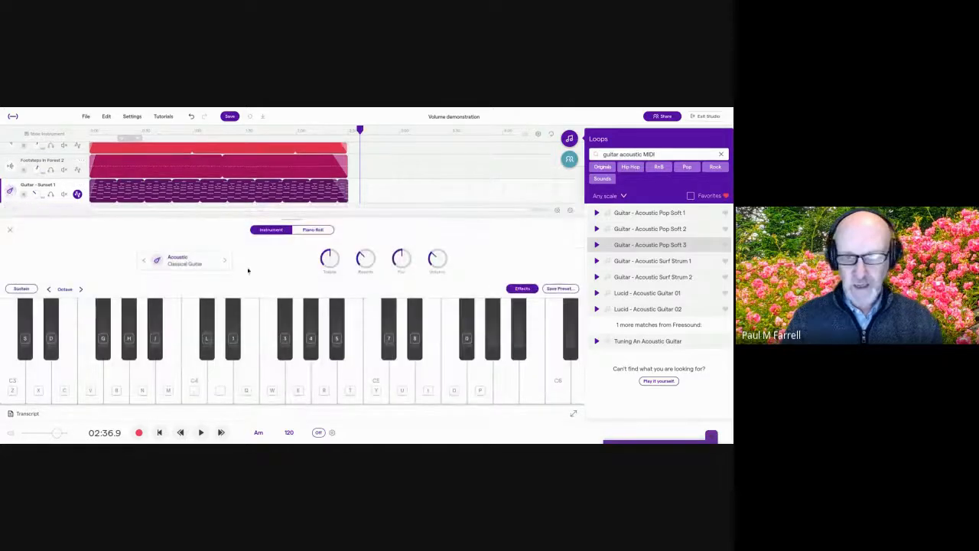
pyautogui.click(313, 229)
pyautogui.click(544, 229)
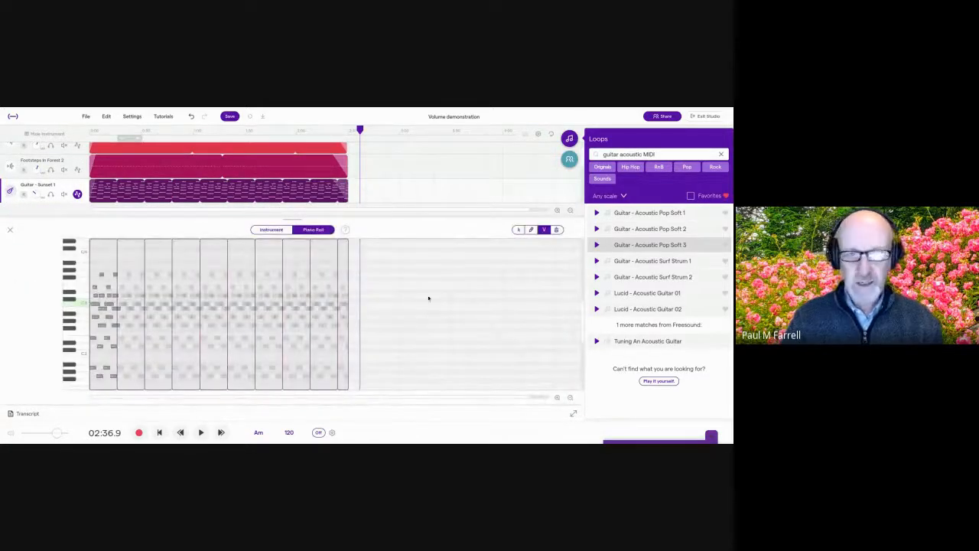
pyautogui.click(322, 277)
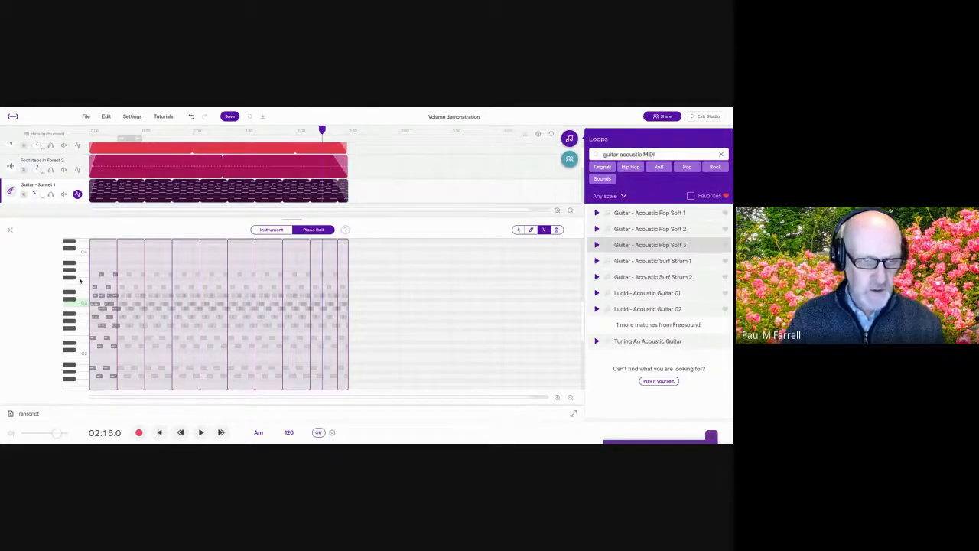
pyautogui.moveTo(102, 274); pyautogui.dragTo(102, 325)
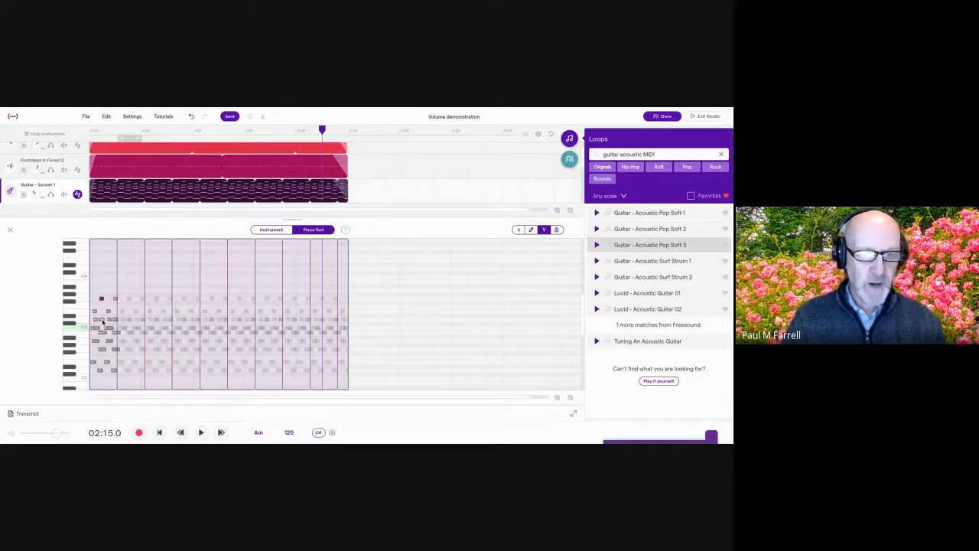
pyautogui.click(11, 230)
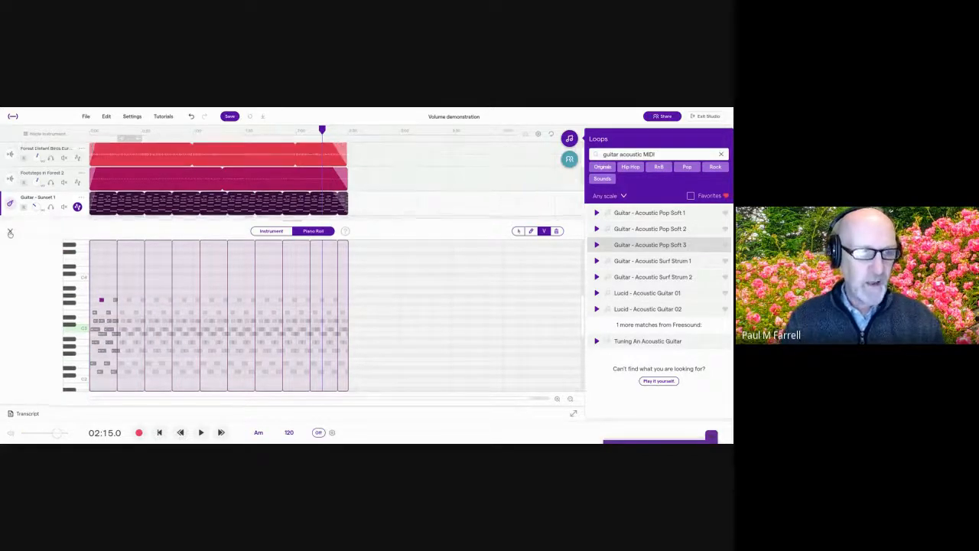